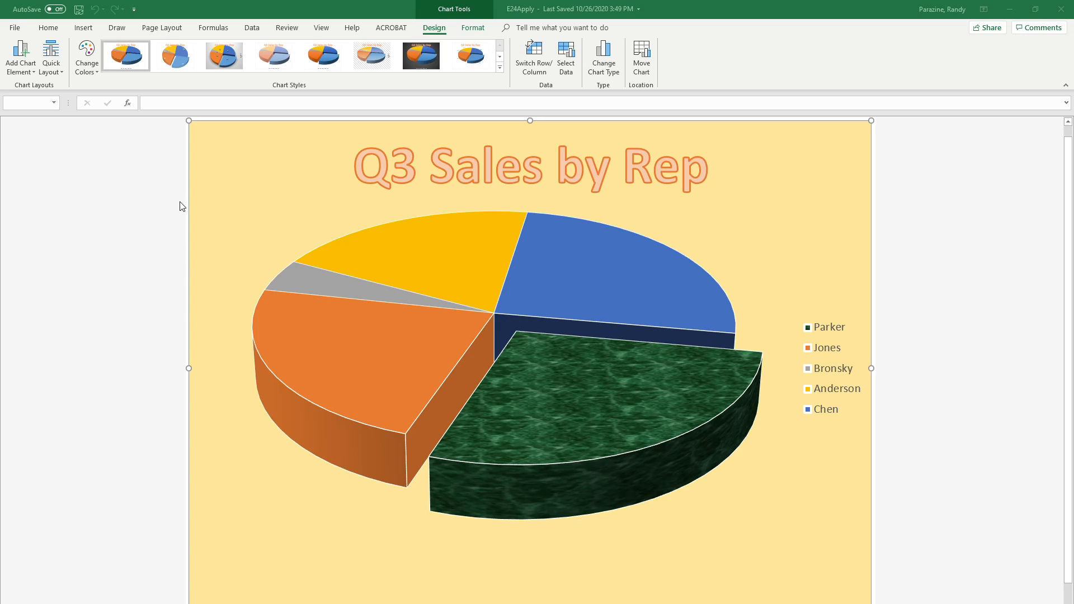
Create a custom header for the chart sheet with the author's full name in the left section
left_click(84, 28)
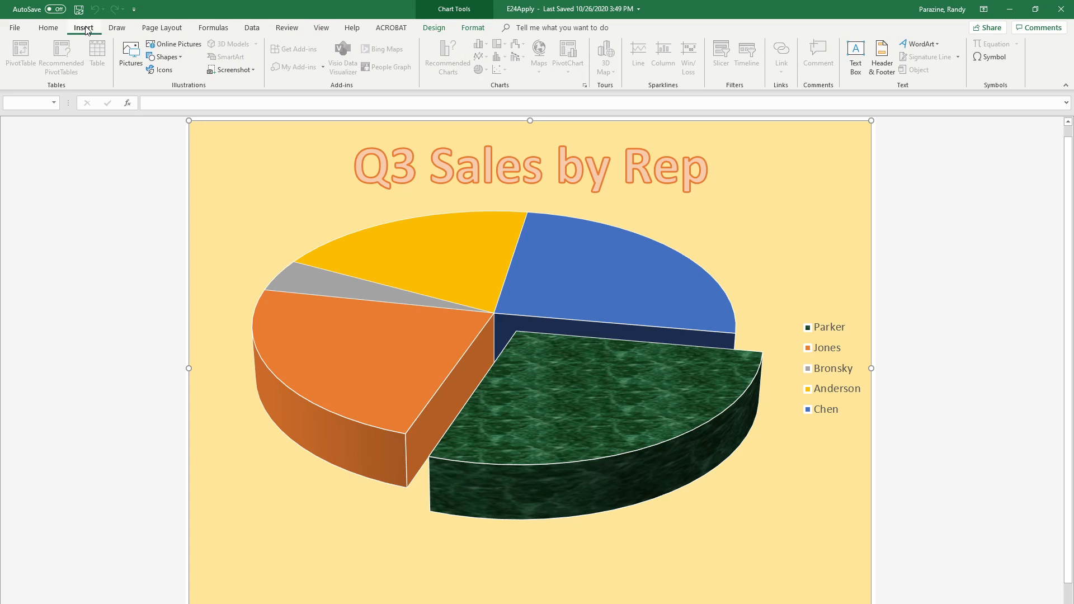
left_click(889, 60)
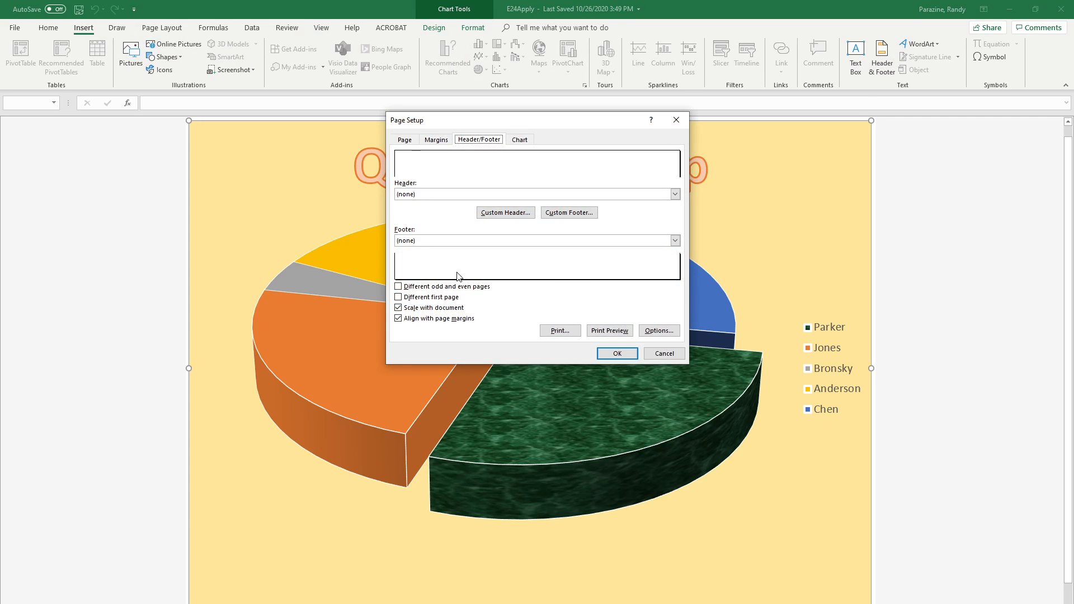
left_click(504, 214)
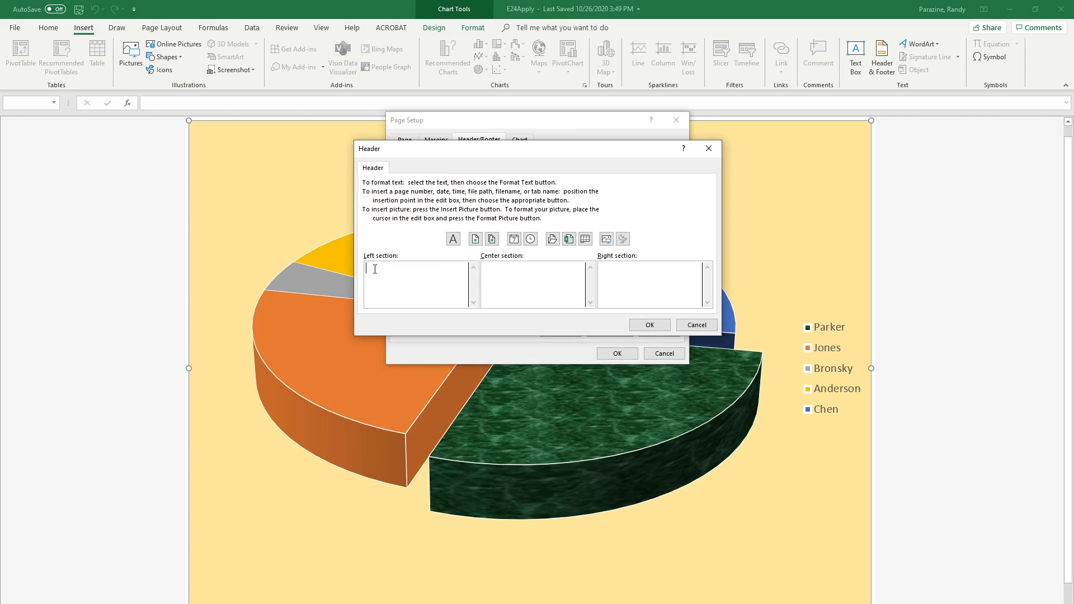
type("Randy Parazine")
Add the date code and, in the right section, the page number code to the custom header, and apply it to the chart sheet
left_click(514, 238)
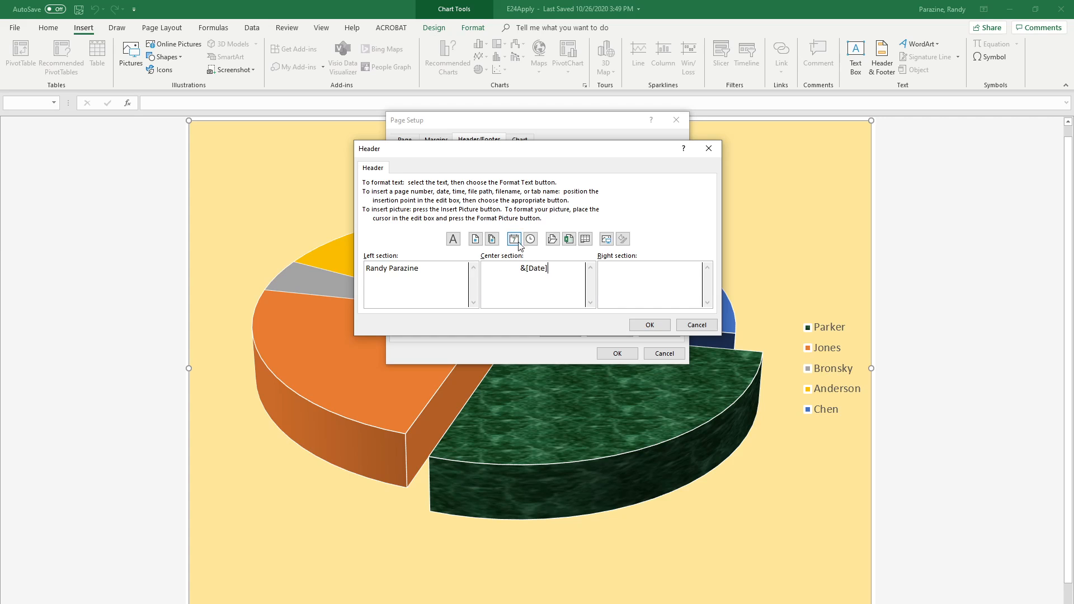
left_click(609, 277)
left_click(475, 239)
left_click(649, 325)
left_click(615, 352)
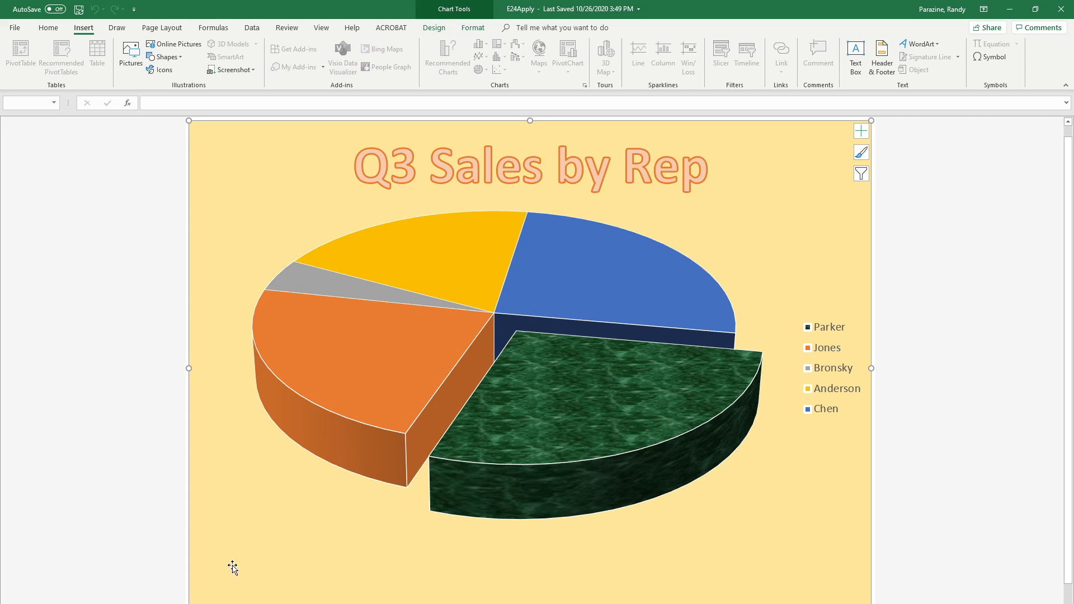
Sort the rep rows in A4:G9 of the worksheet, excluding the total row, by Total from smallest to largest
left_click(140, 603)
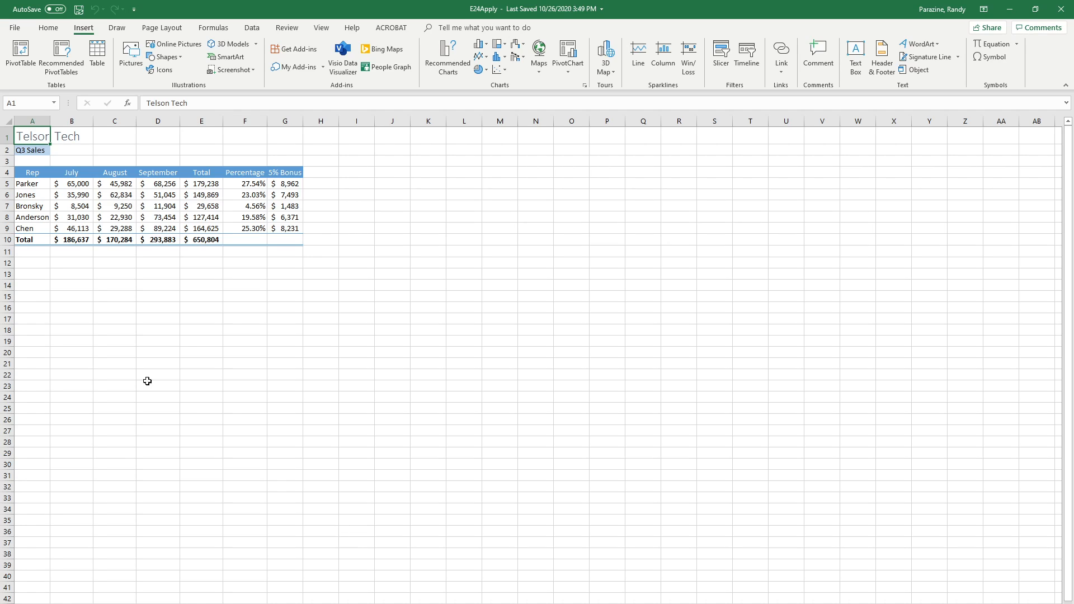
left_click(22, 173)
left_click_drag(34, 173, 276, 225)
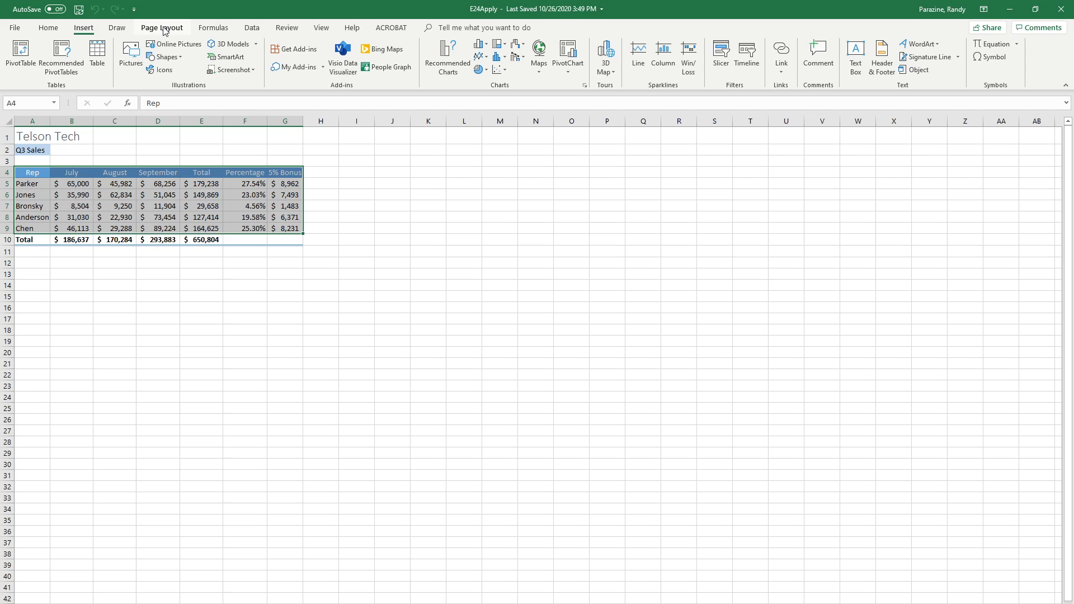
left_click(252, 27)
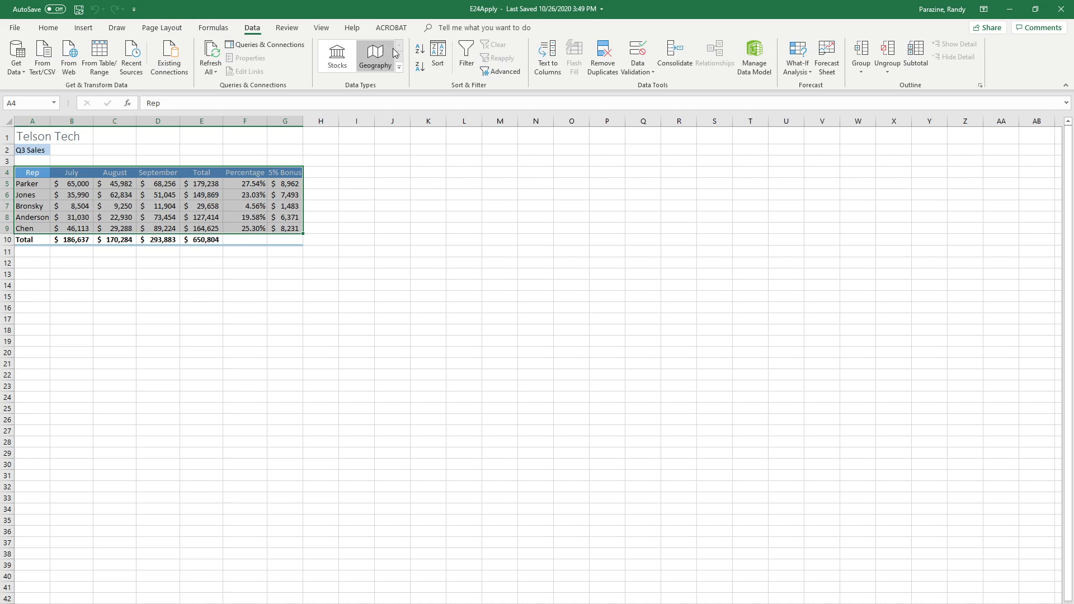
left_click(438, 54)
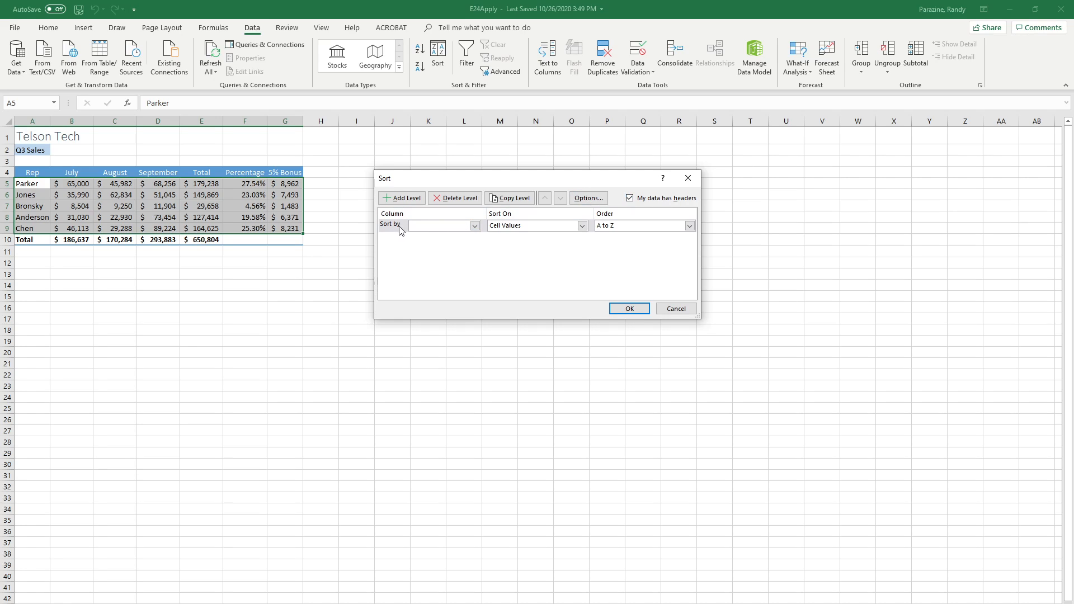
left_click(474, 225)
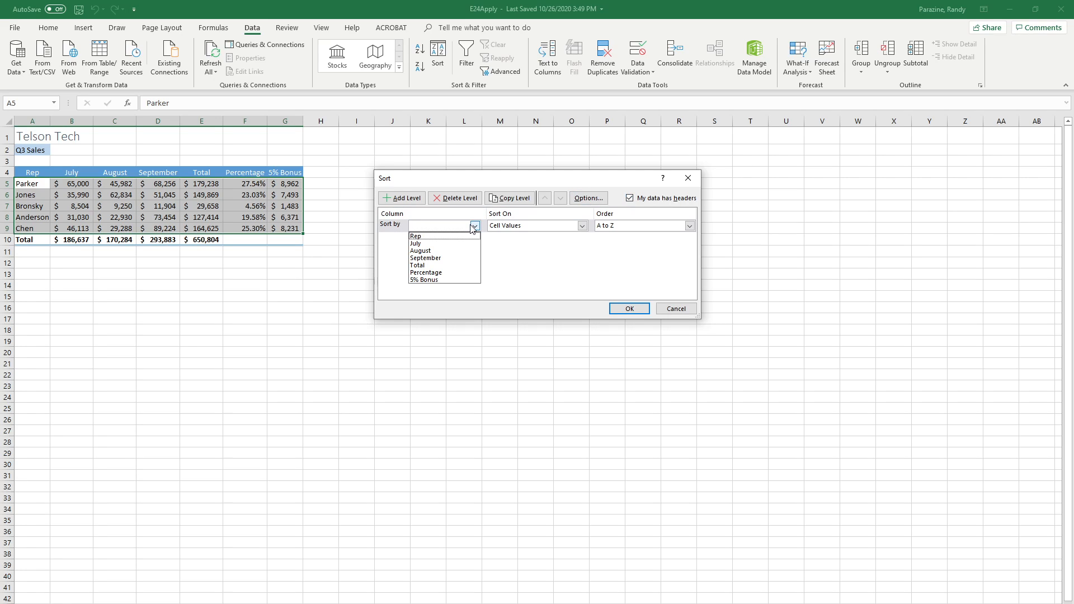
left_click(454, 264)
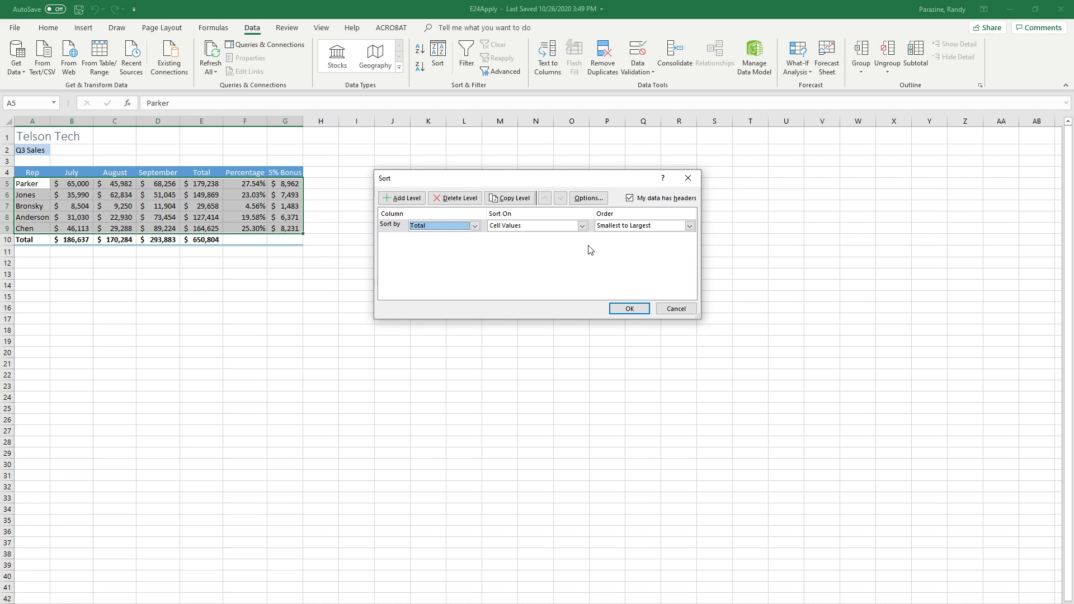
left_click(628, 310)
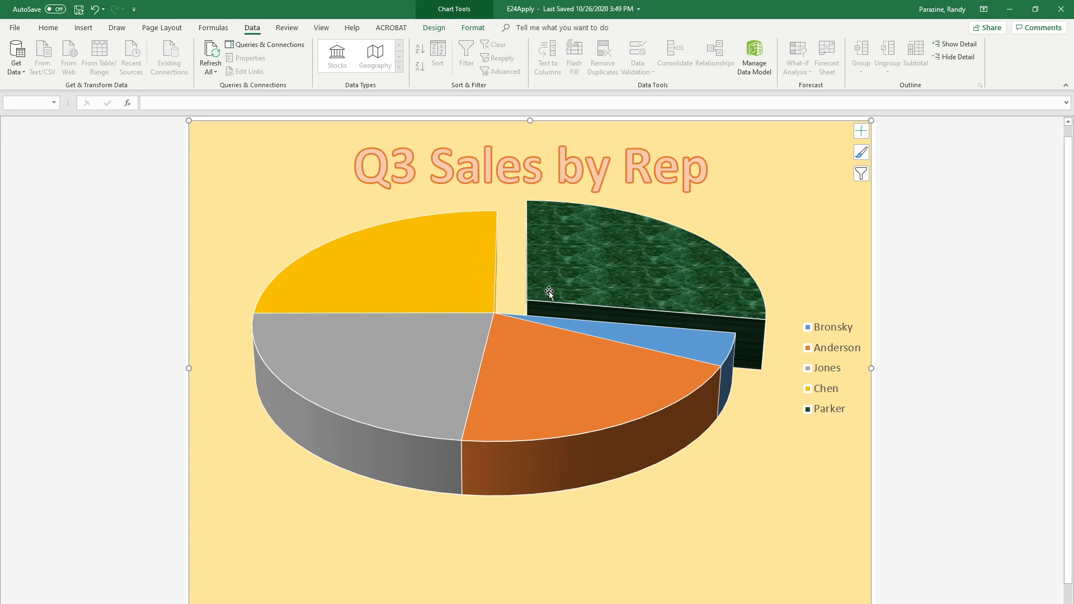
Change the pie chart's data range to Sheet1 cells A6:A9 and E6:E9, leaving out the rep in row 5
left_click(446, 29)
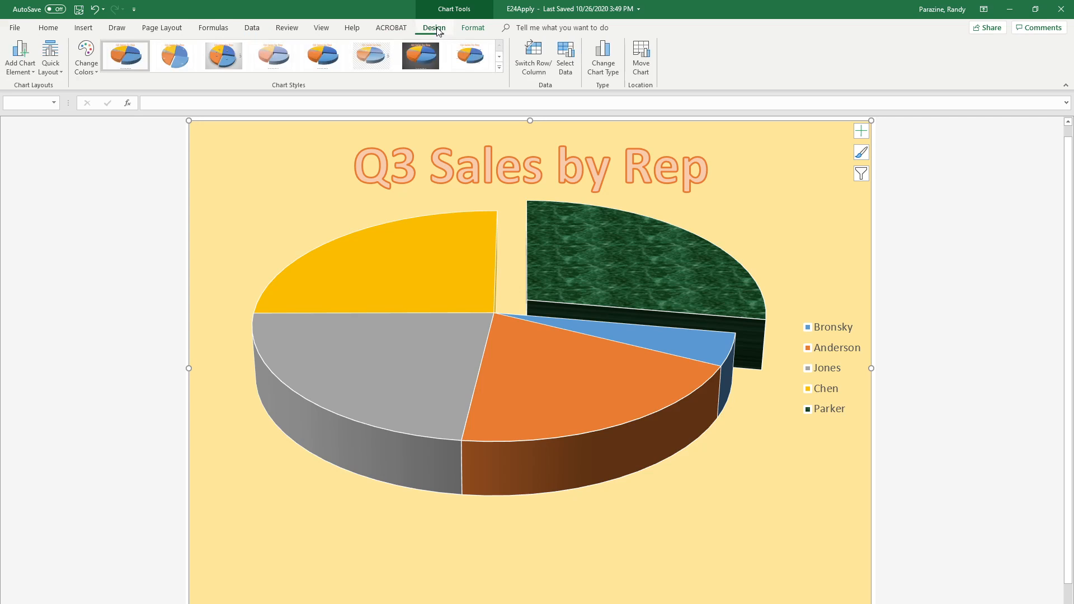
left_click(567, 56)
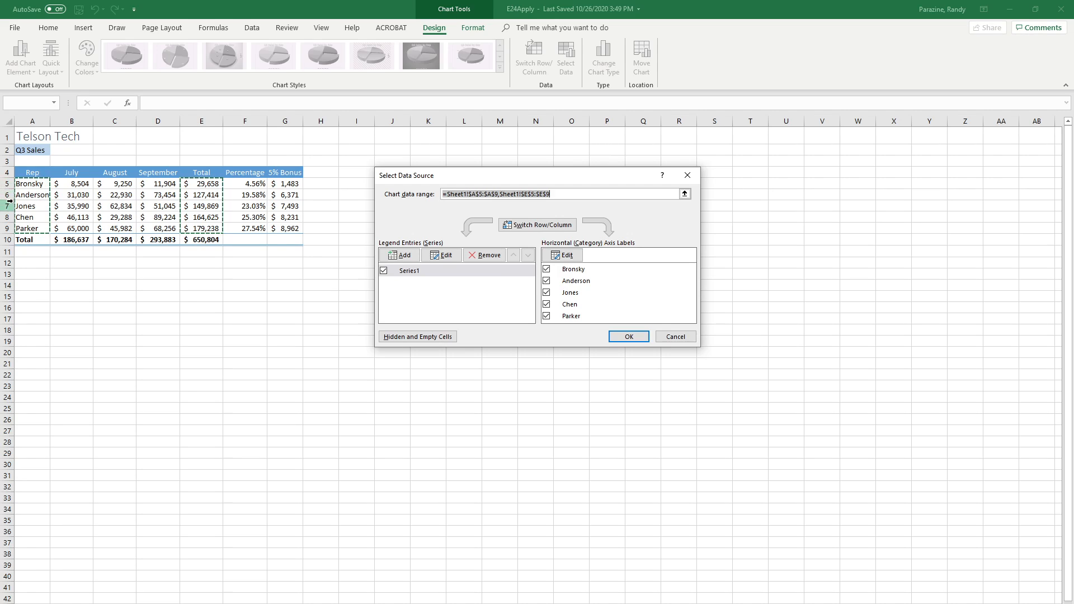
left_click(32, 194)
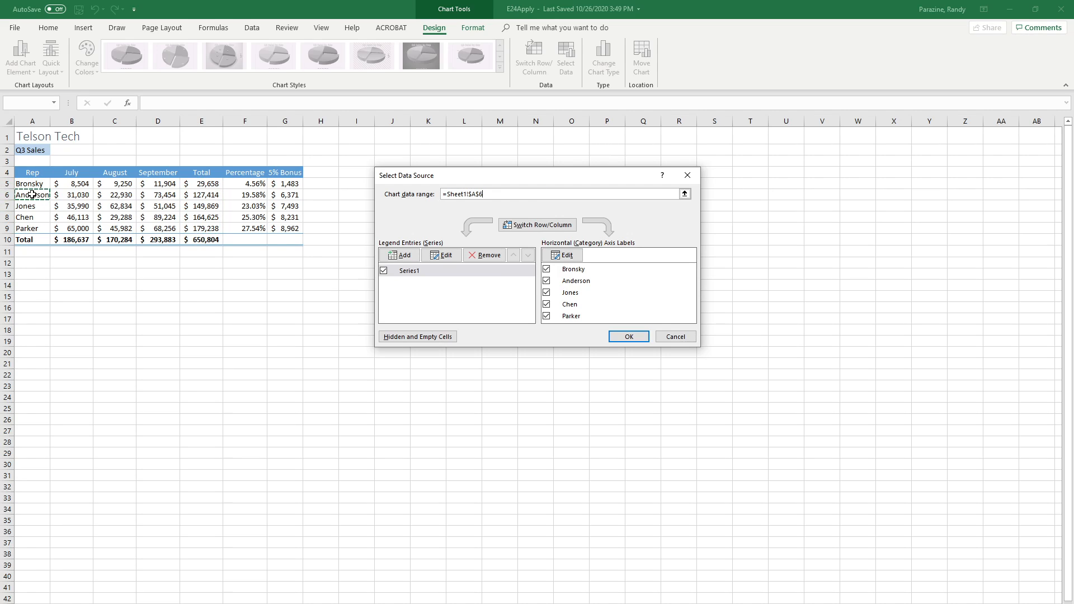
left_click_drag(31, 194, 34, 228)
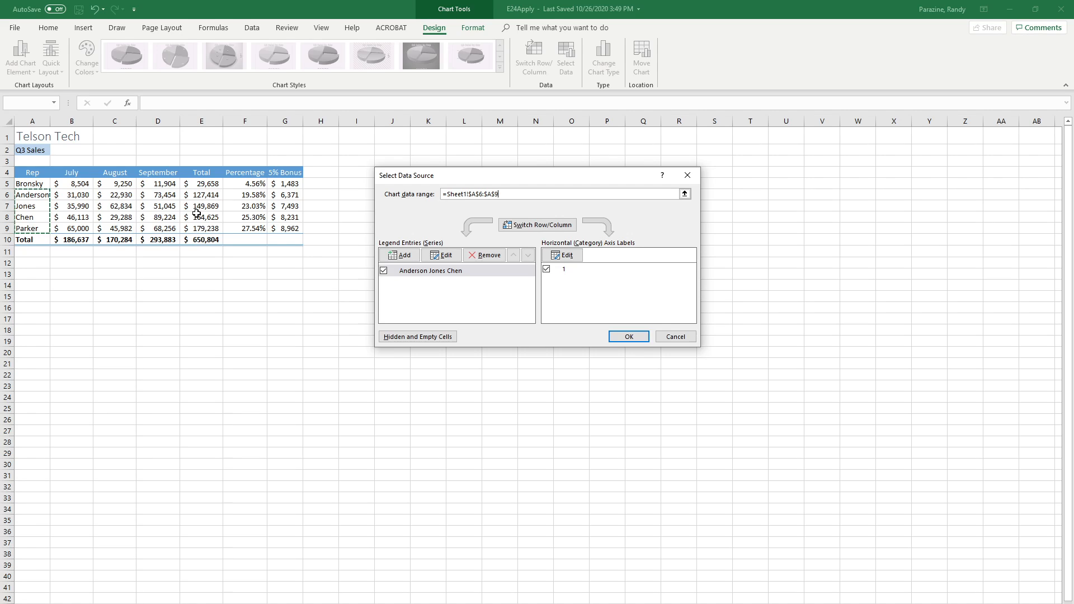
left_click_drag(199, 197, 195, 229)
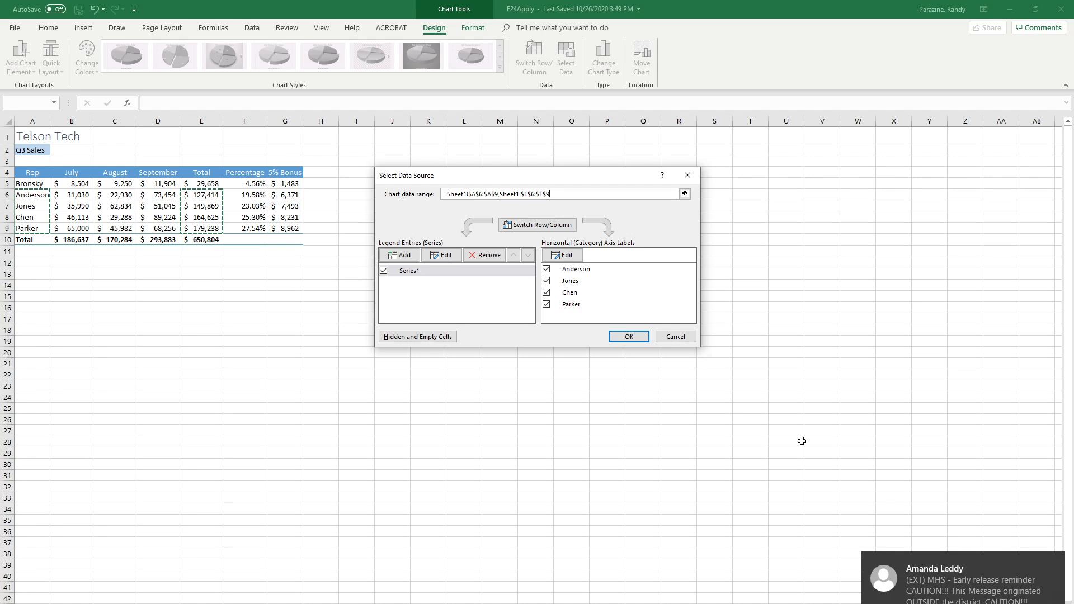
left_click(1053, 561)
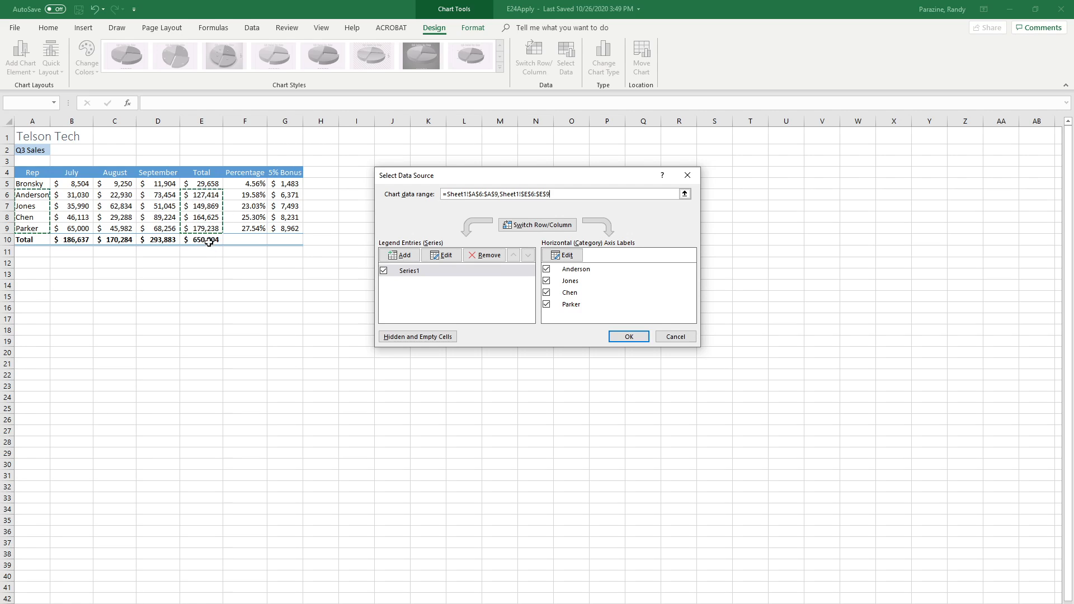
left_click(628, 338)
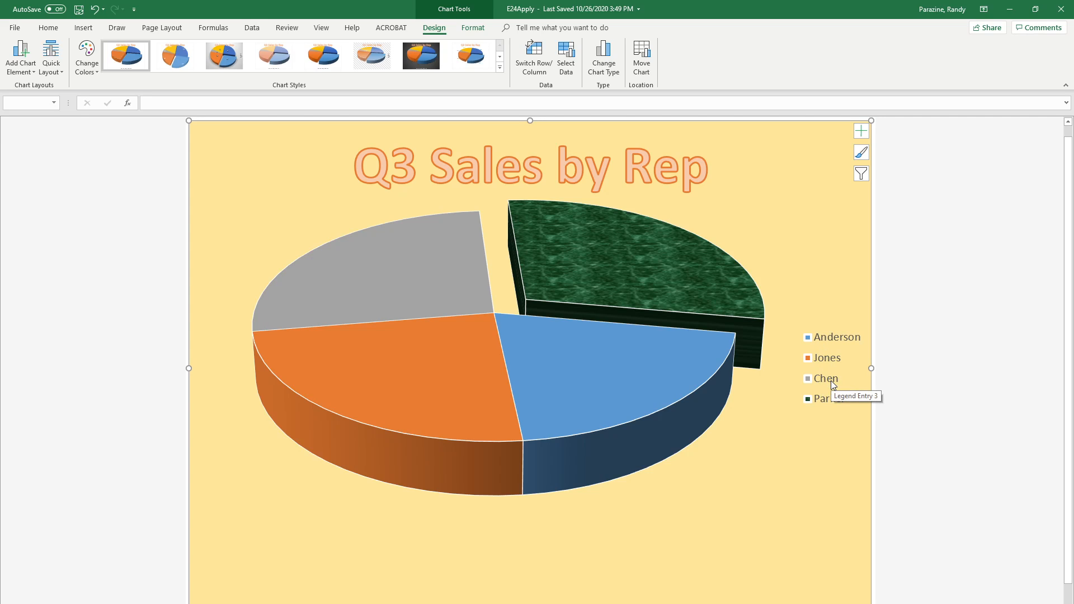
Rejoin the exploded green textured slice with the pie and reset its formatting to match the chart style
mouse_move(637, 360)
left_click(618, 257)
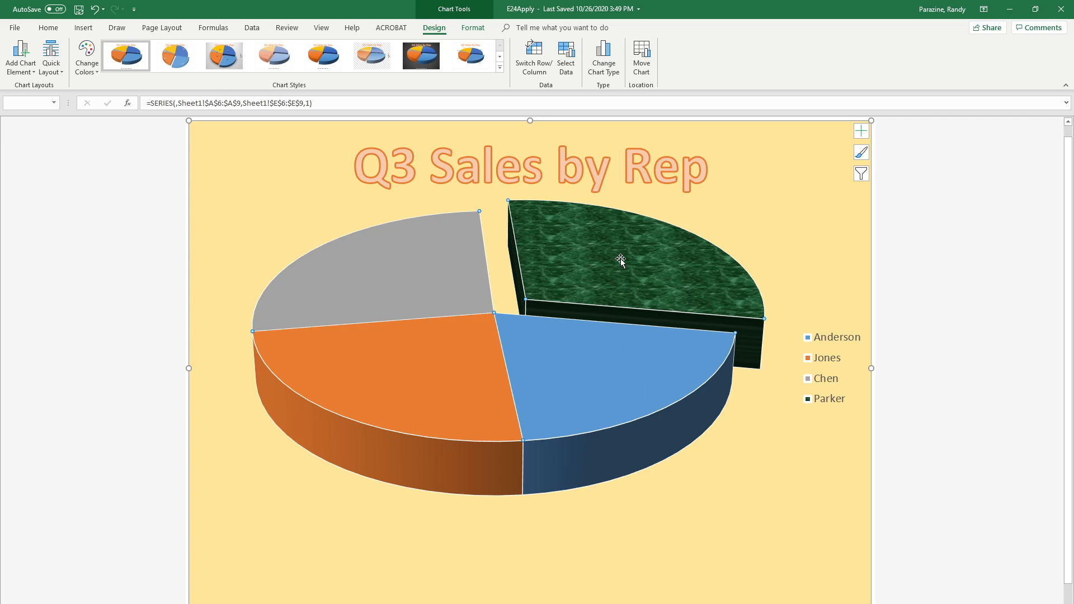
left_click_drag(616, 259, 585, 277)
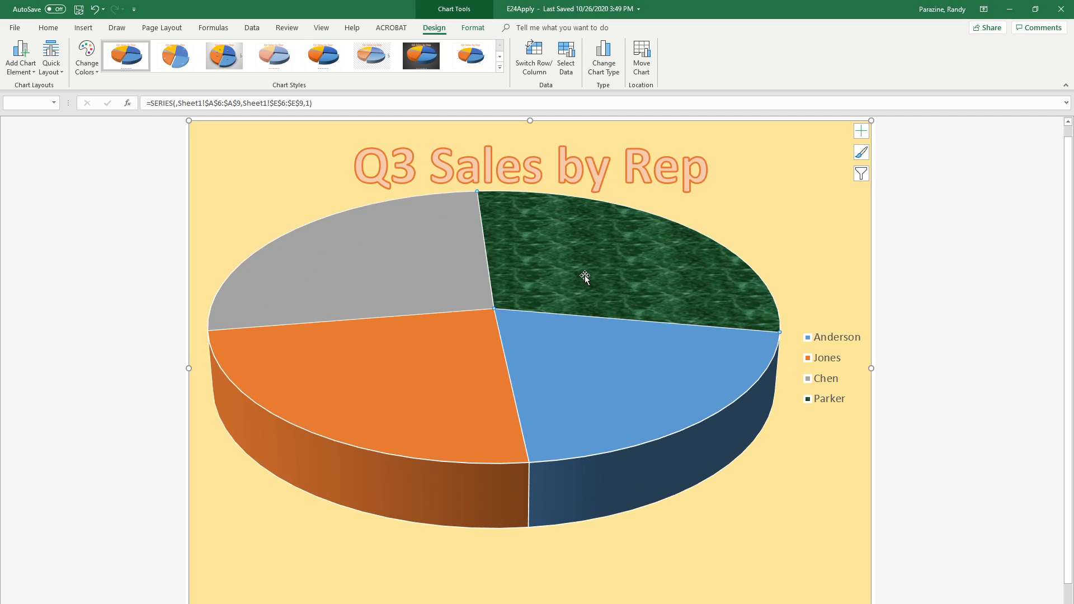
mouse_move(567, 289)
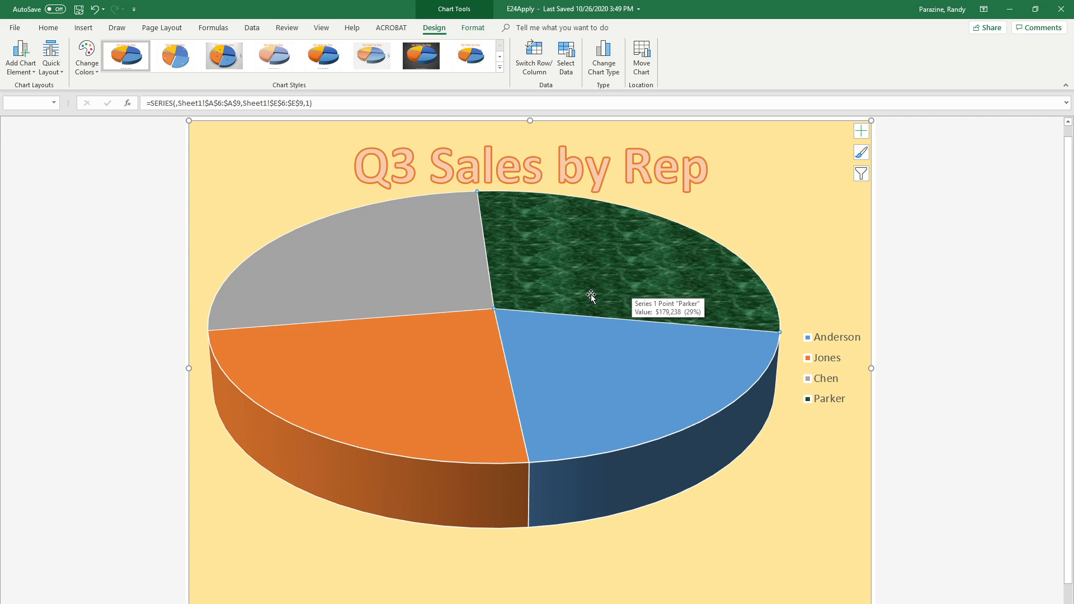
right_click(603, 270)
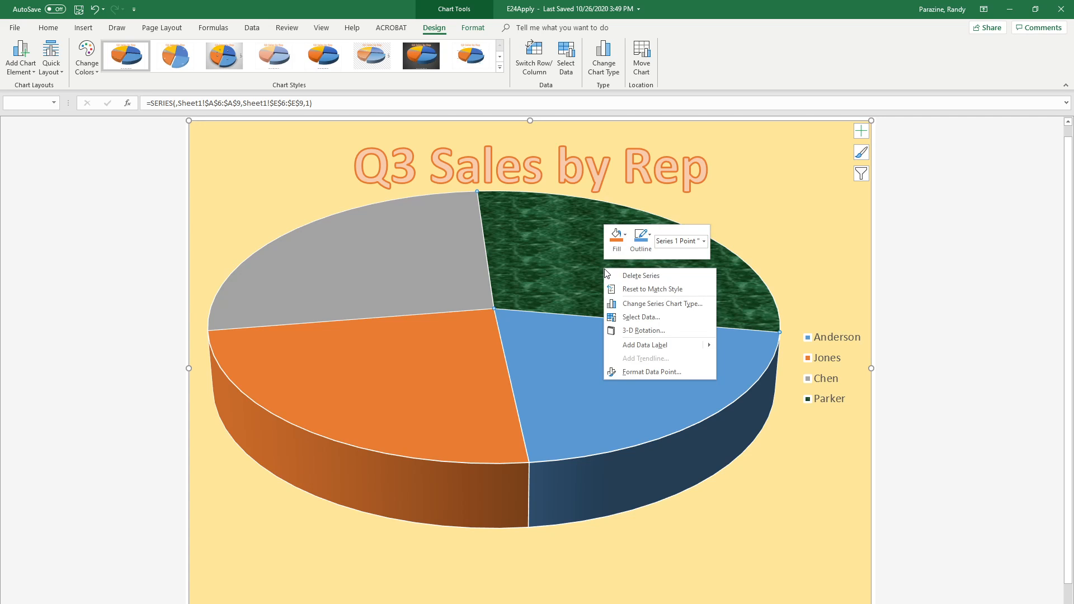
left_click(634, 289)
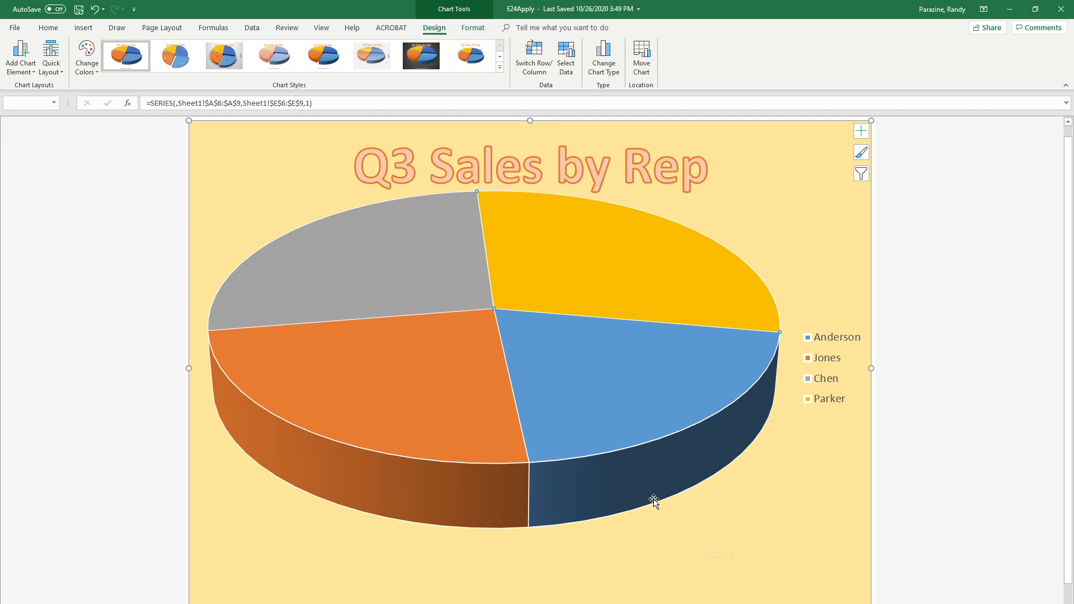
Set the angle of the first slice to 210° and explode the yellow slice from the pie by about 23%
right_click(603, 275)
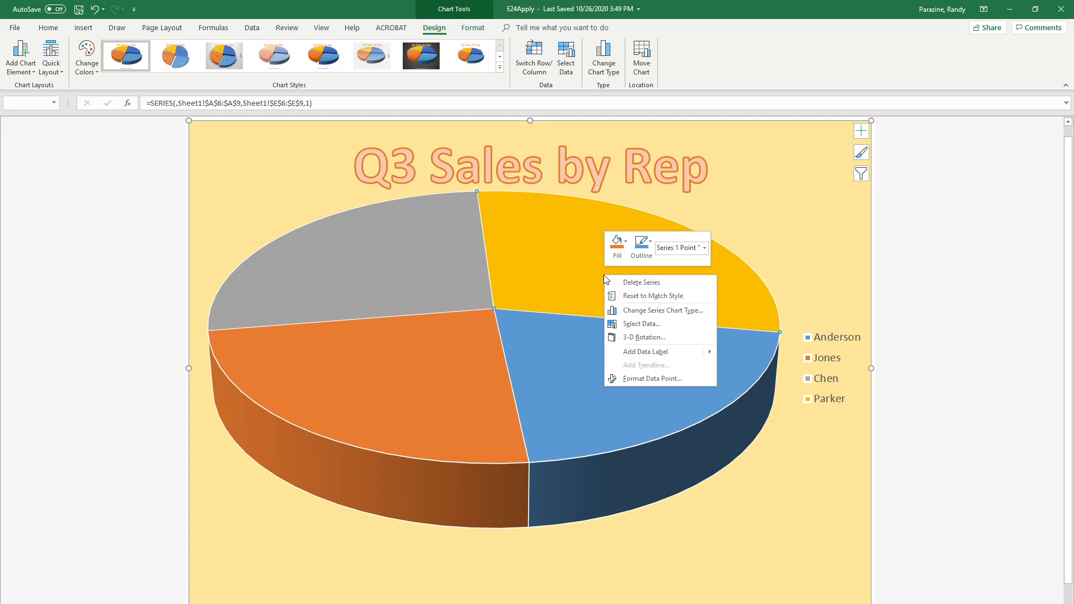
left_click(652, 379)
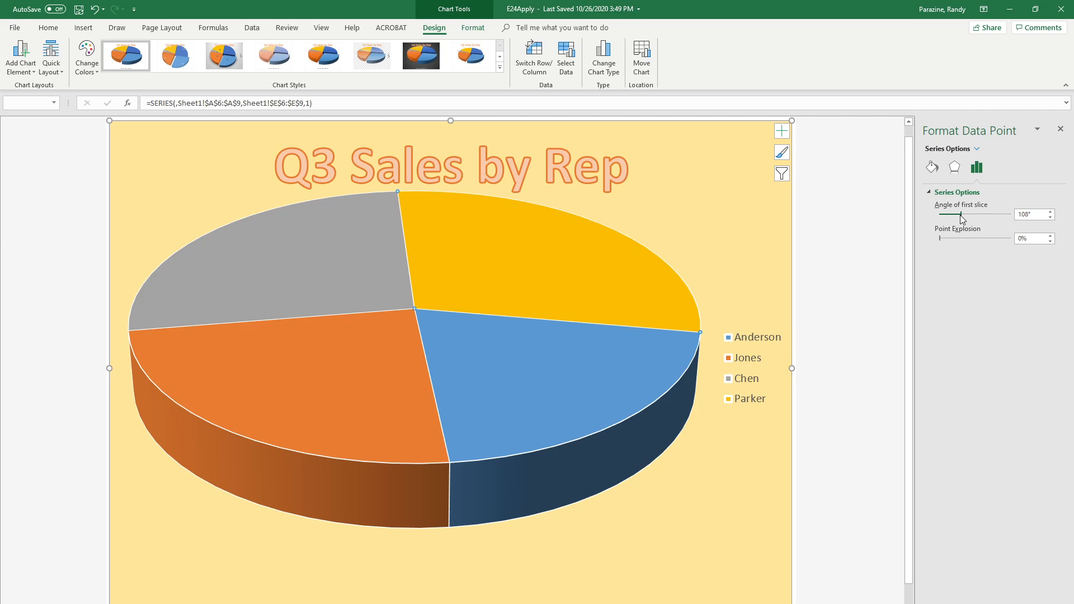
left_click_drag(970, 216, 982, 217)
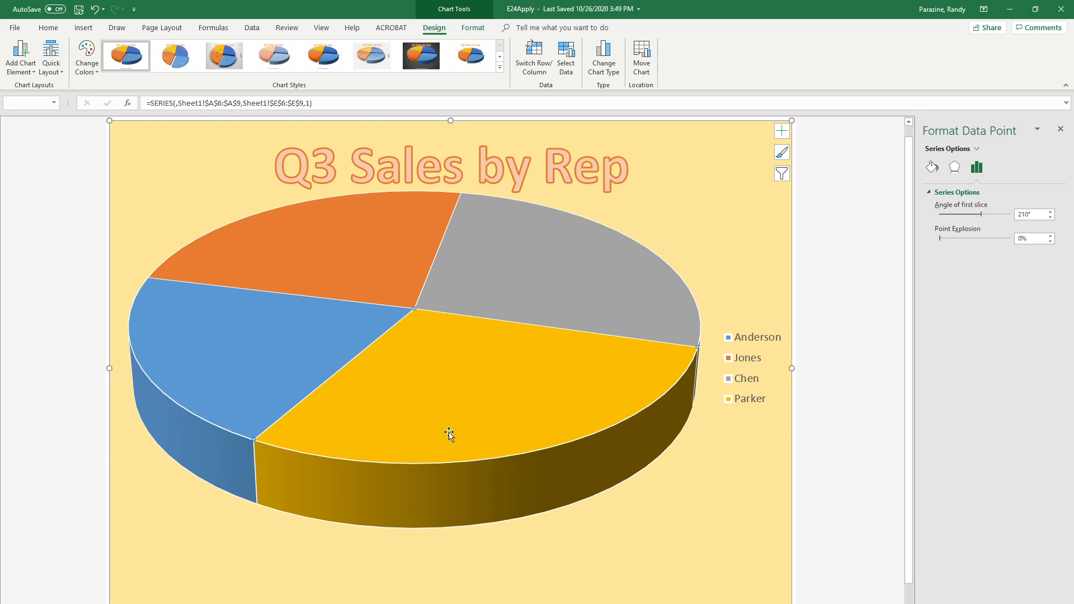
mouse_move(494, 409)
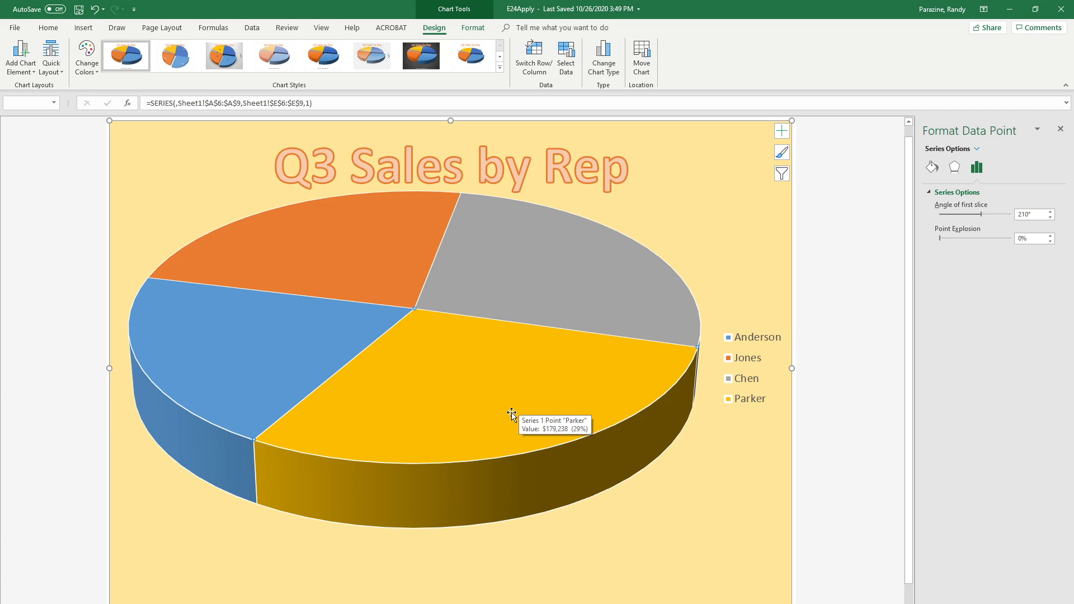
left_click_drag(451, 384, 471, 427)
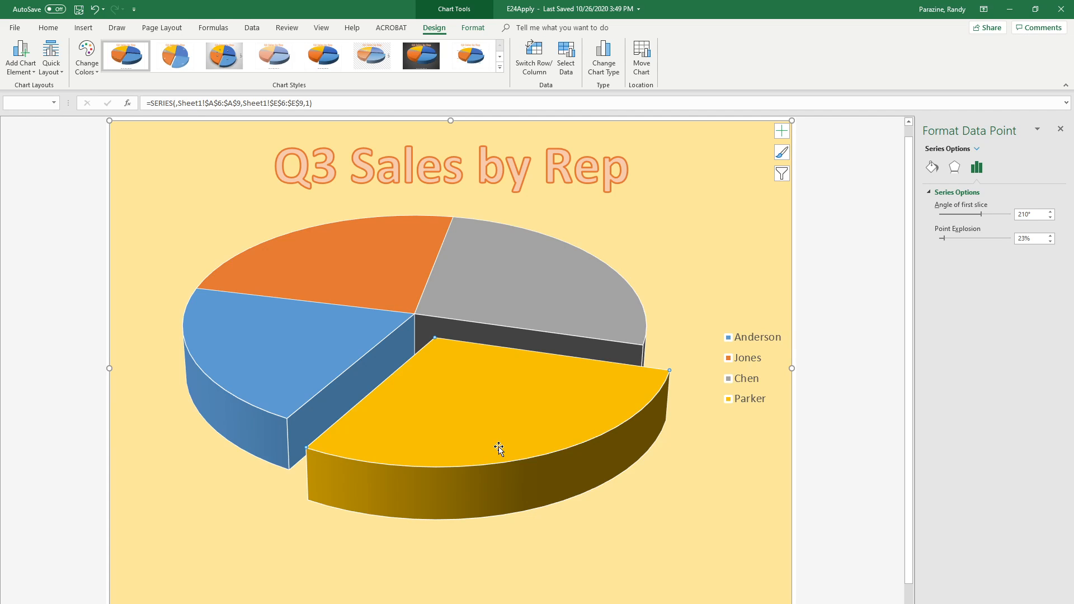
Add a wide text box below the pie saying the omitted rep's data was removed because she was in training and naming the top seller
left_click(100, 30)
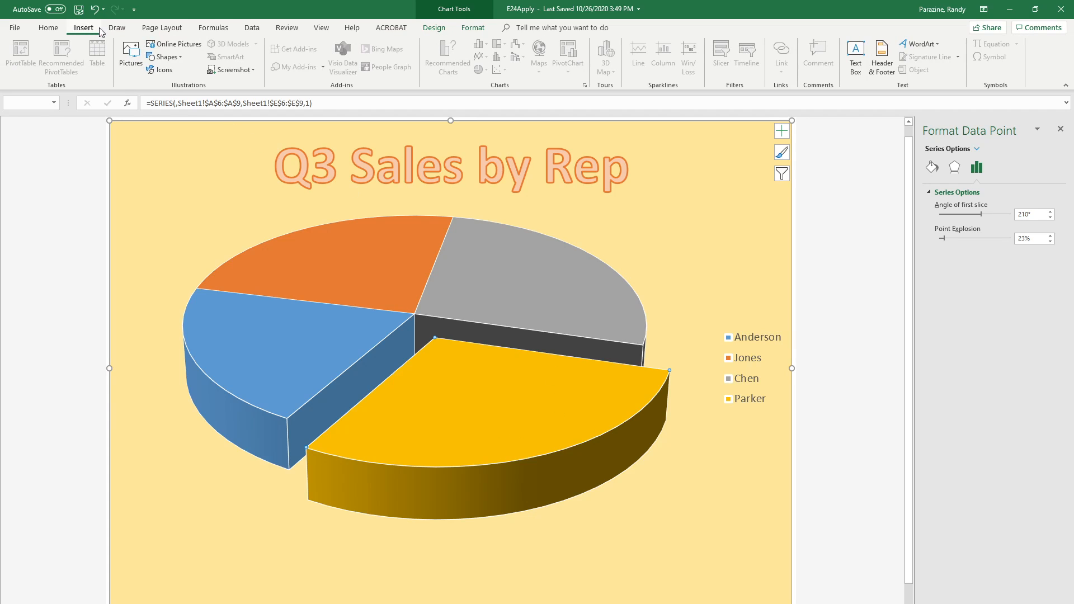
left_click(851, 54)
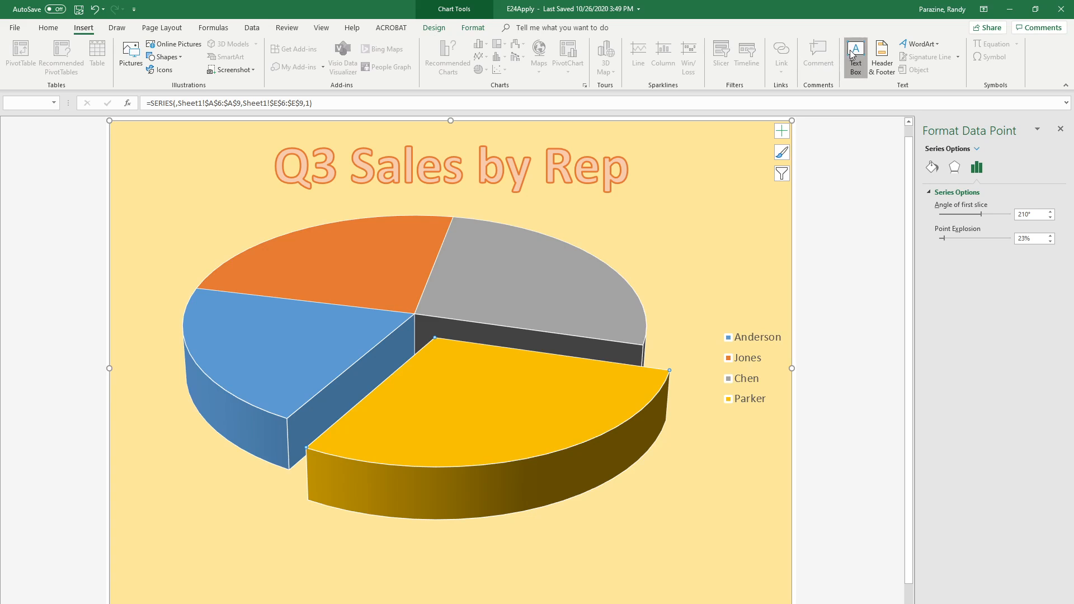
mouse_move(196, 529)
left_mouse_down()
mouse_move(215, 545)
mouse_move(423, 569)
mouse_move(756, 582)
mouse_move(725, 584)
left_mouse_up()
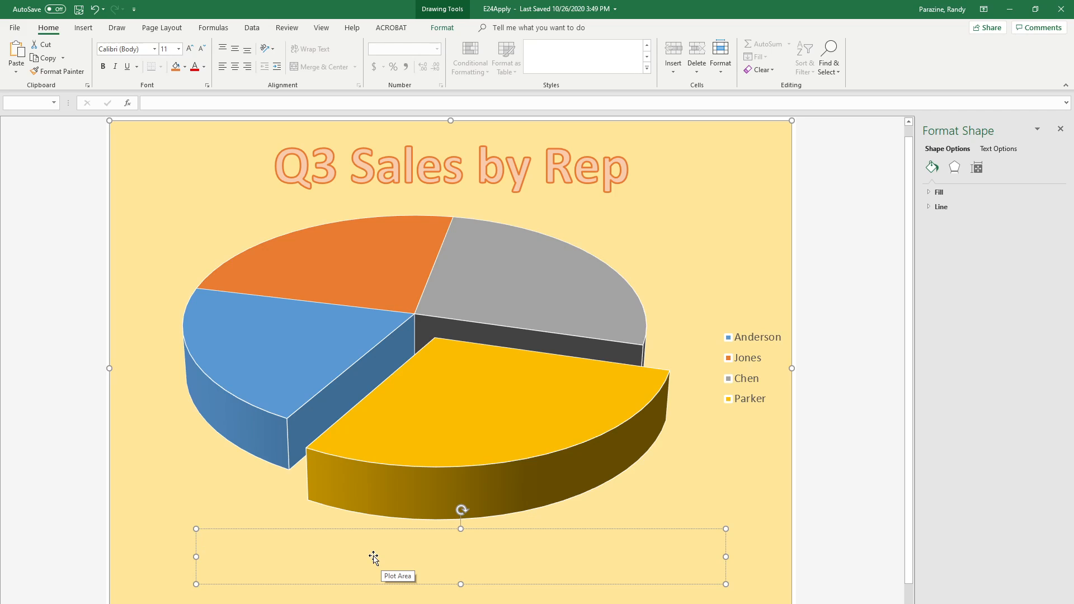
type("Bronsky data removed be")
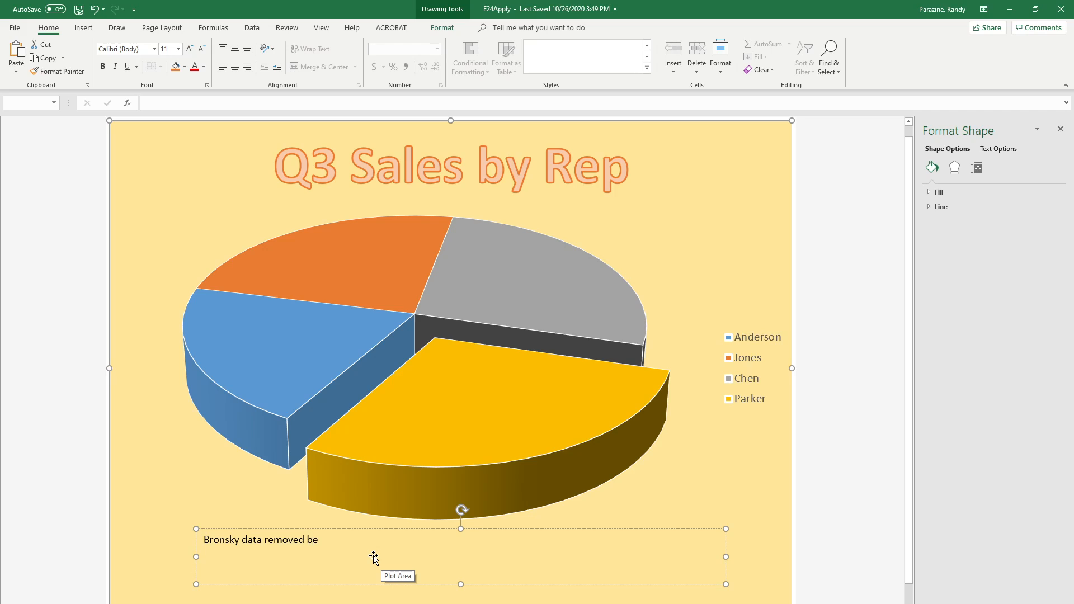
type("cause she was in training. Par")
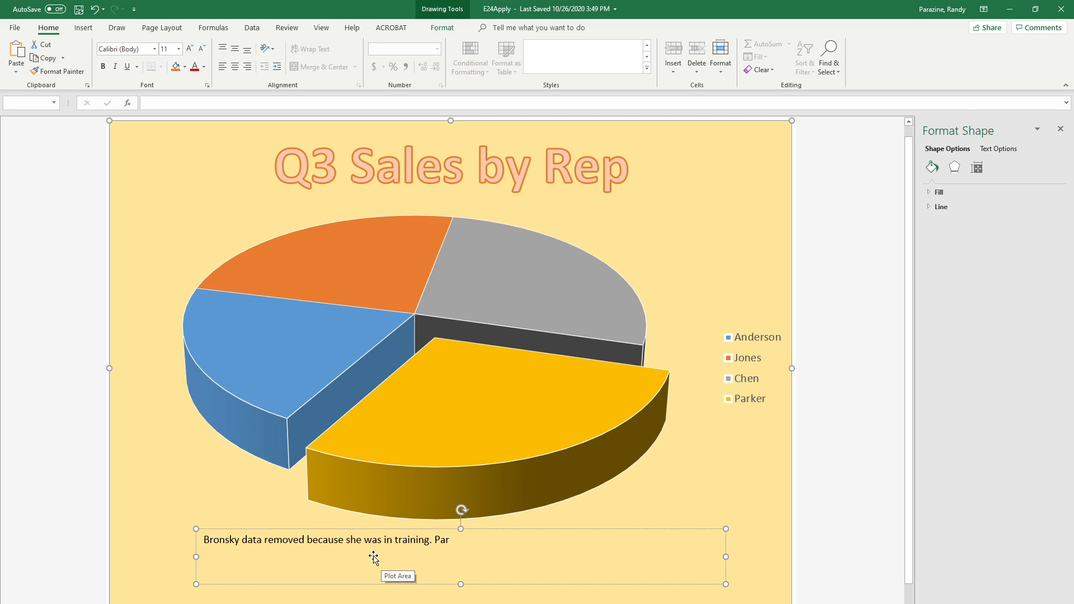
type("ker was the top seller.")
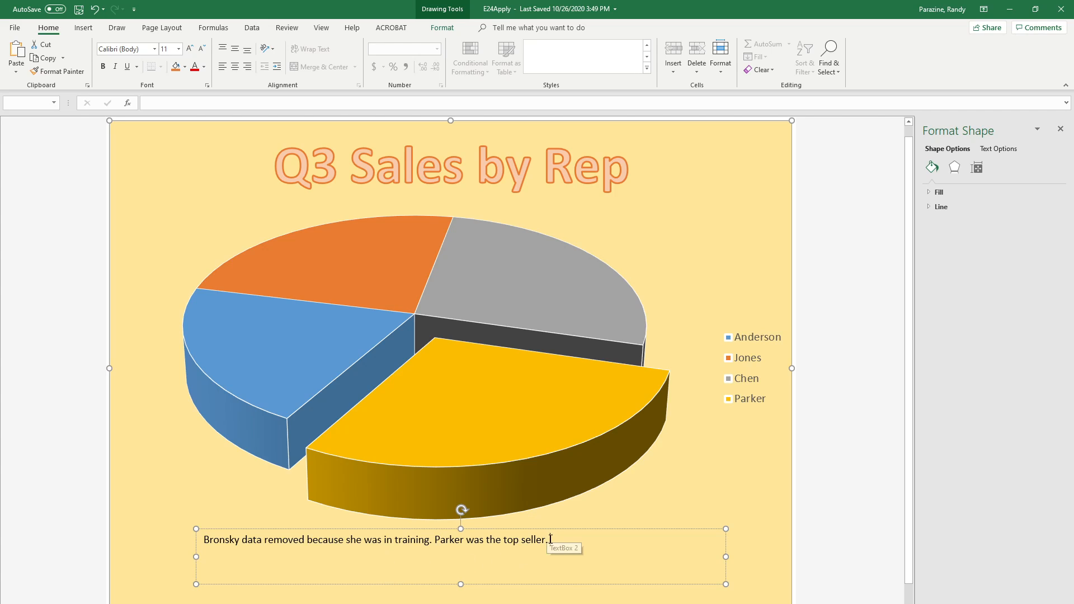
Apply the WordArt style Gradient Fill: Blue, Accent color 5; Reflection to all the text in the box below the pie
left_click_drag(550, 539, 216, 537)
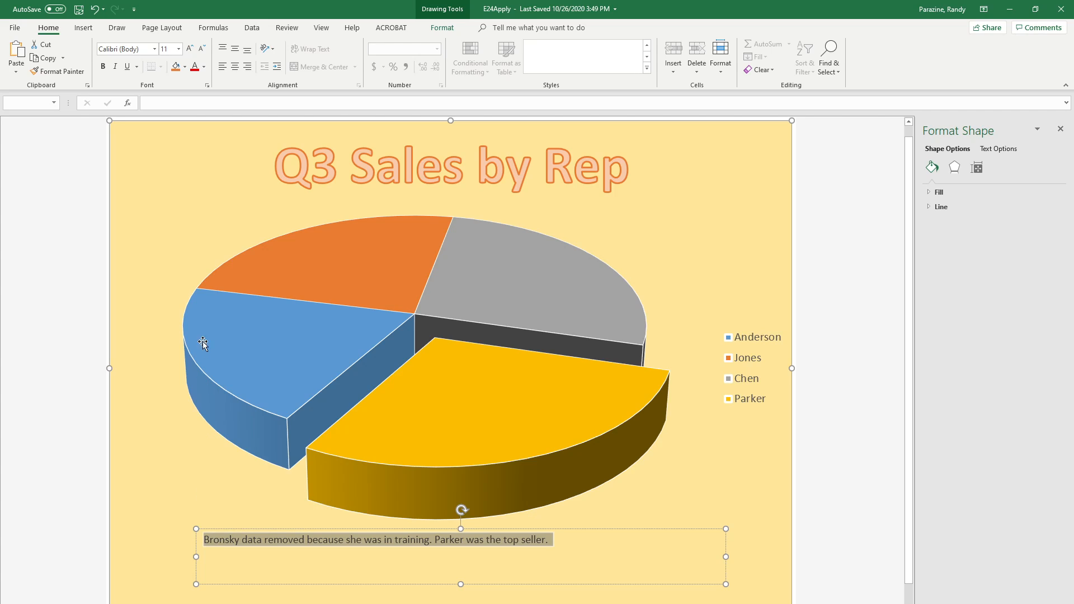
left_click(446, 30)
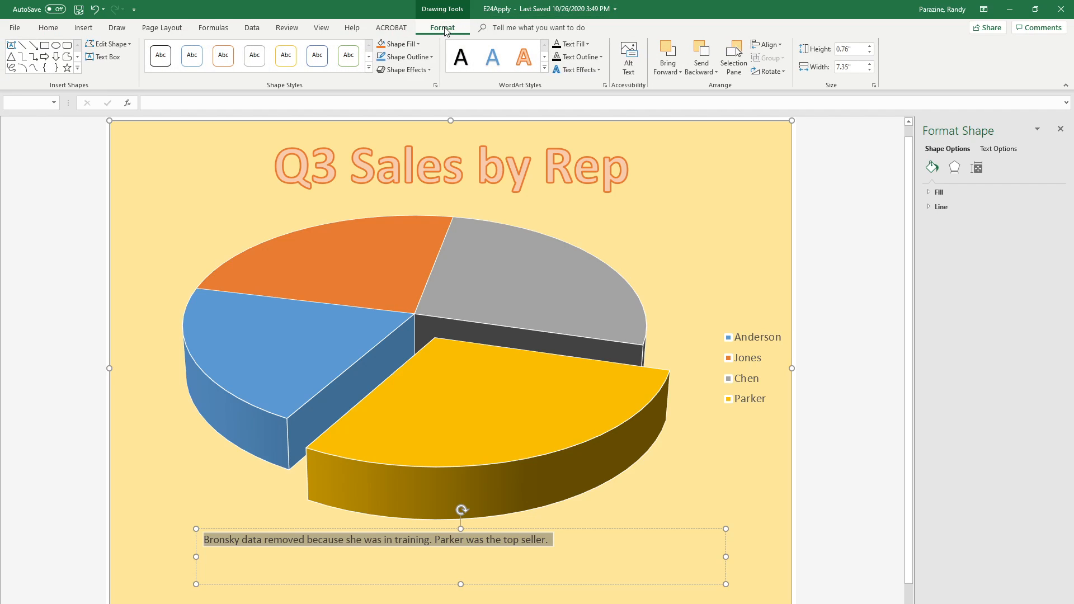
left_click(544, 68)
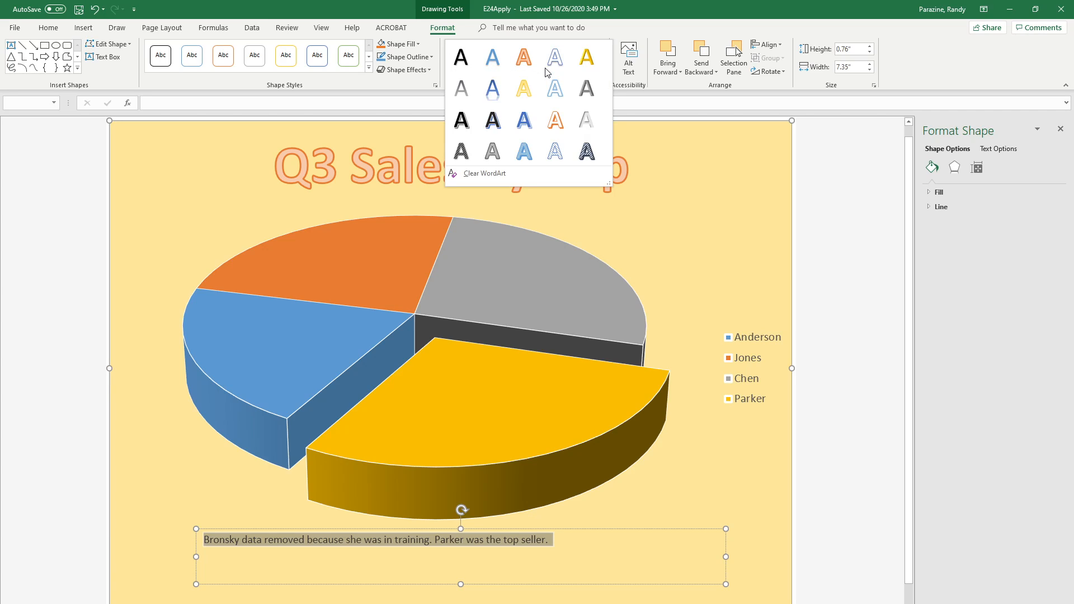
left_click(493, 87)
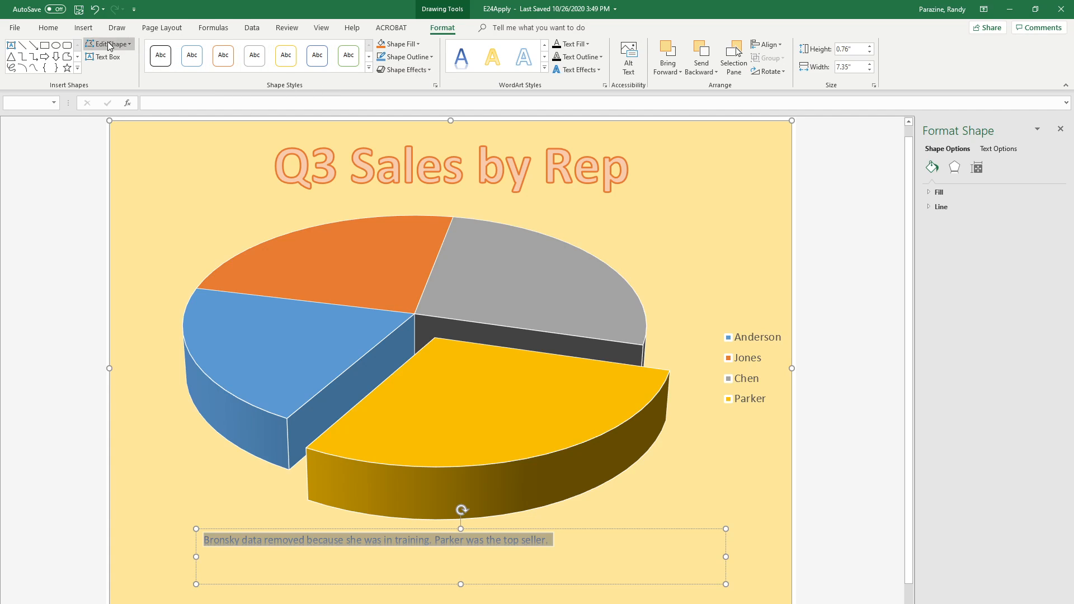
Set the font size of the explanatory text below the pie to 14 and deselect the text box
left_click(48, 27)
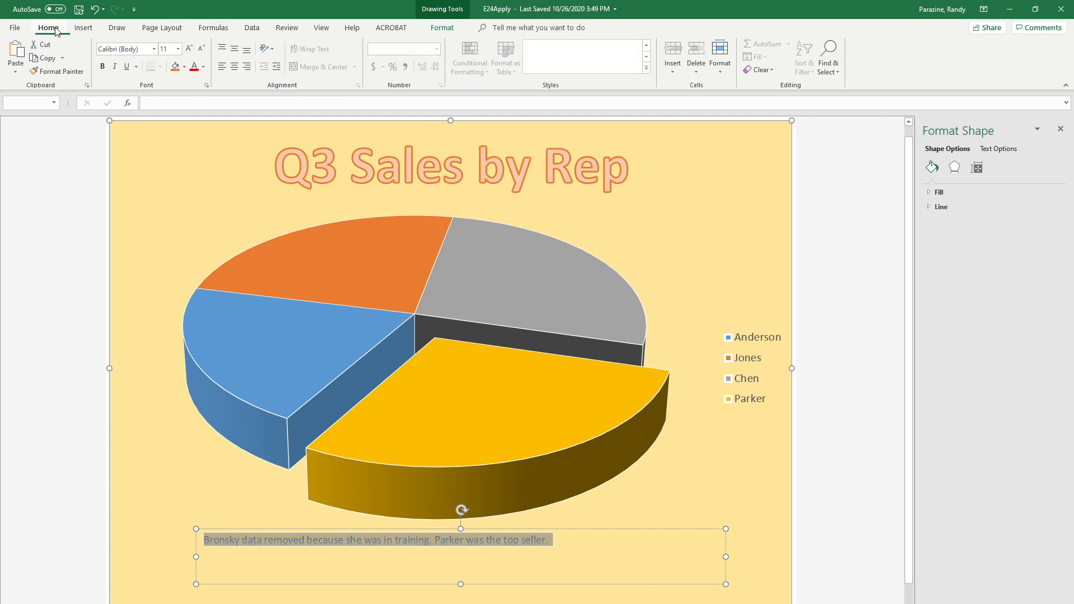
left_click(179, 50)
left_click(166, 125)
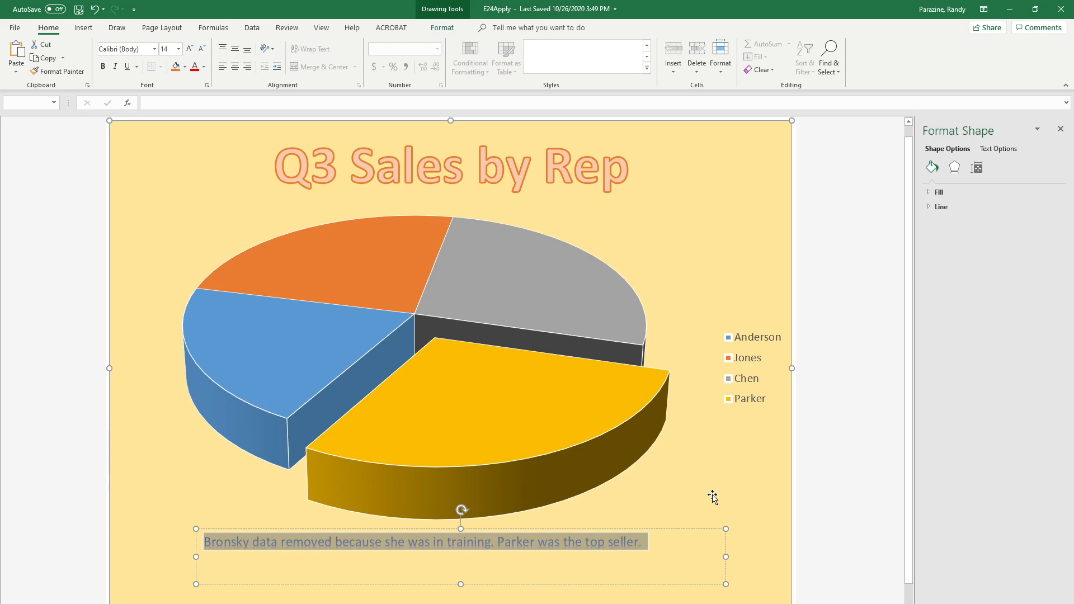
left_click(690, 472)
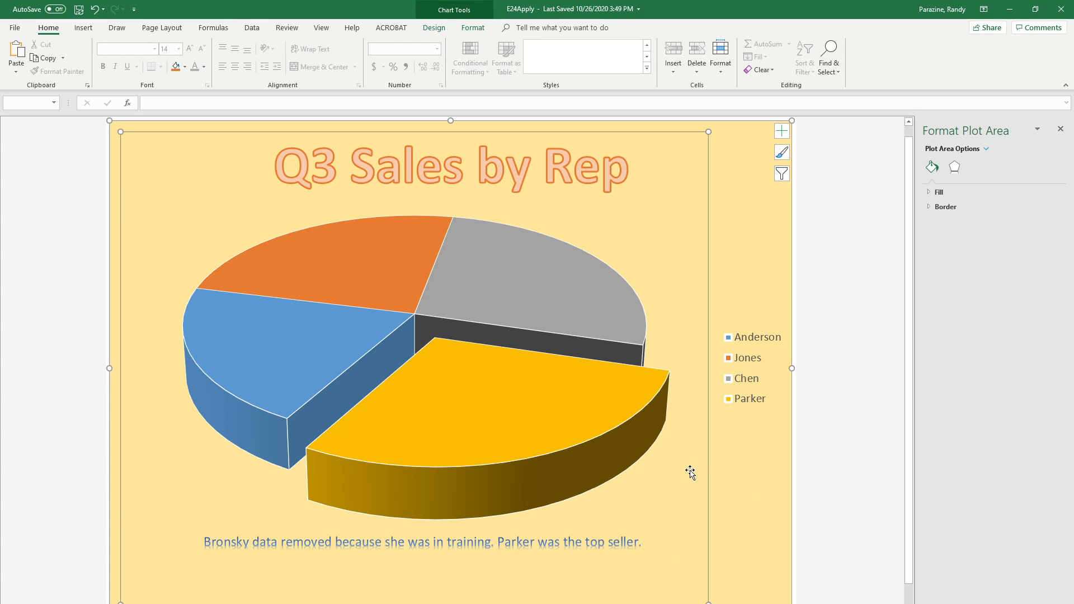